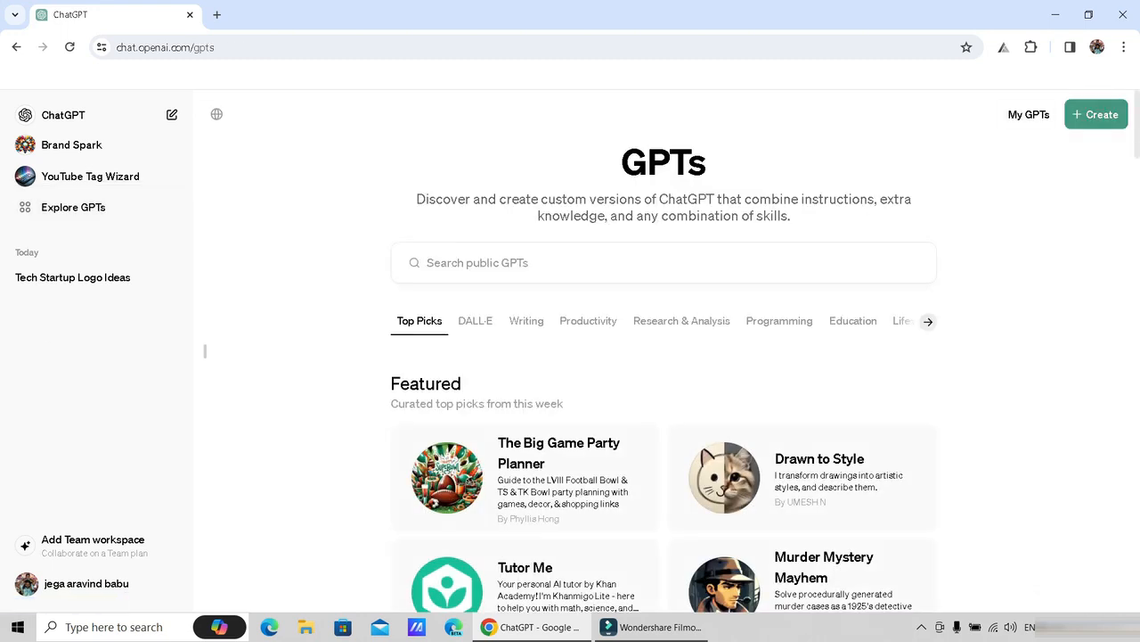
# Start a new GPT and send the builder the request "create a custom gpt for youtube video description".
pyautogui.click(1097, 114)
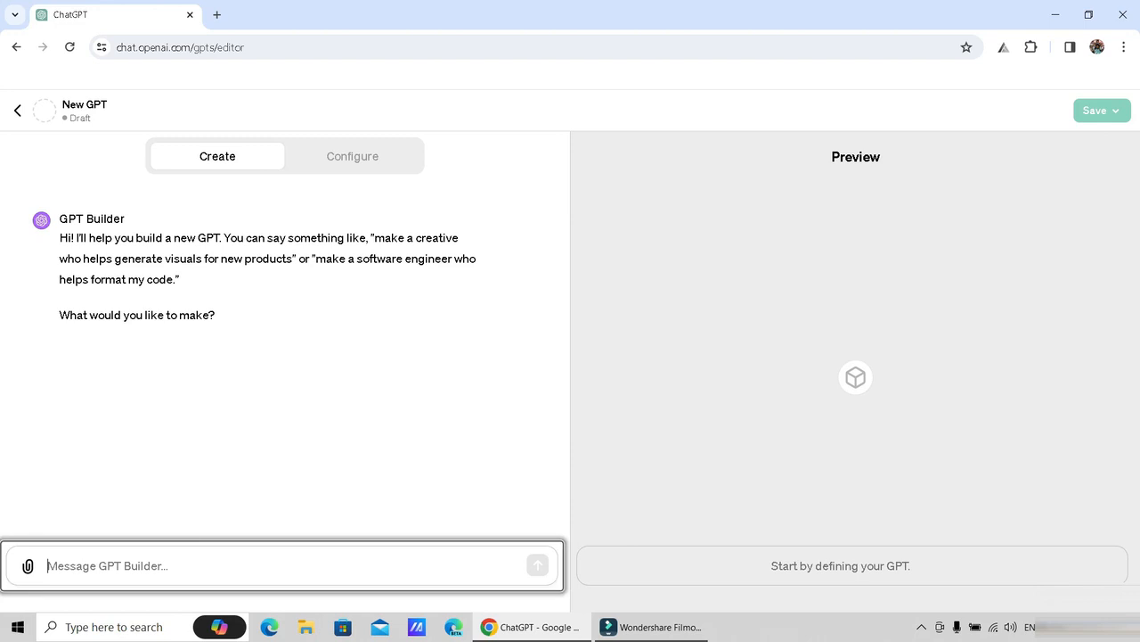
pyautogui.write('creat')
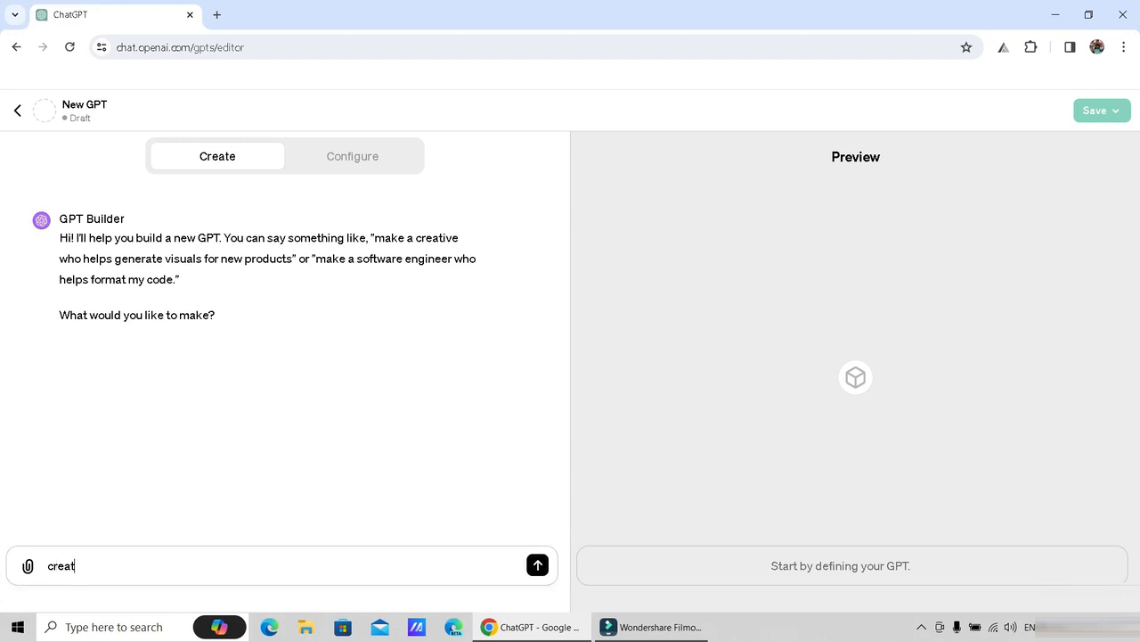
pyautogui.write('e a custom gpt for yout')
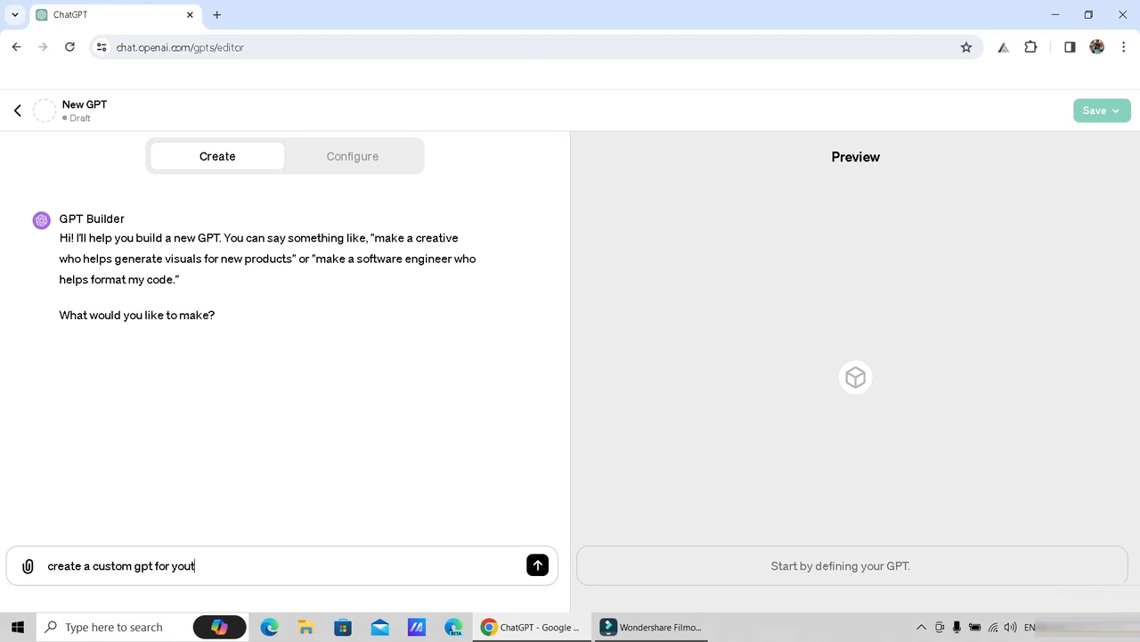
pyautogui.write('ube video description')
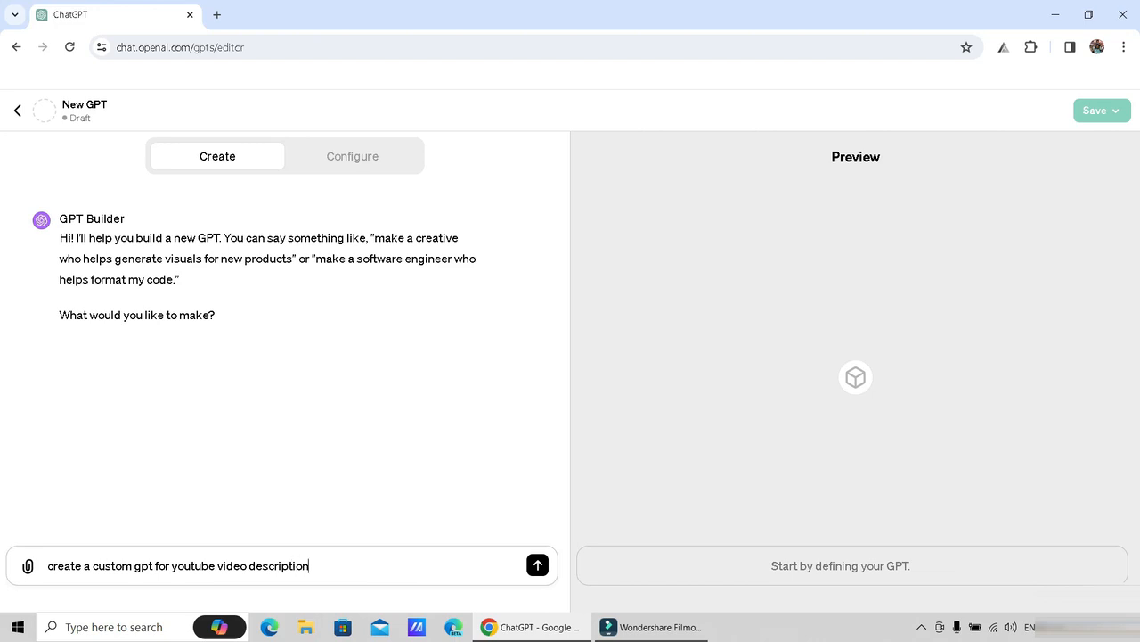
pyautogui.press('Return')
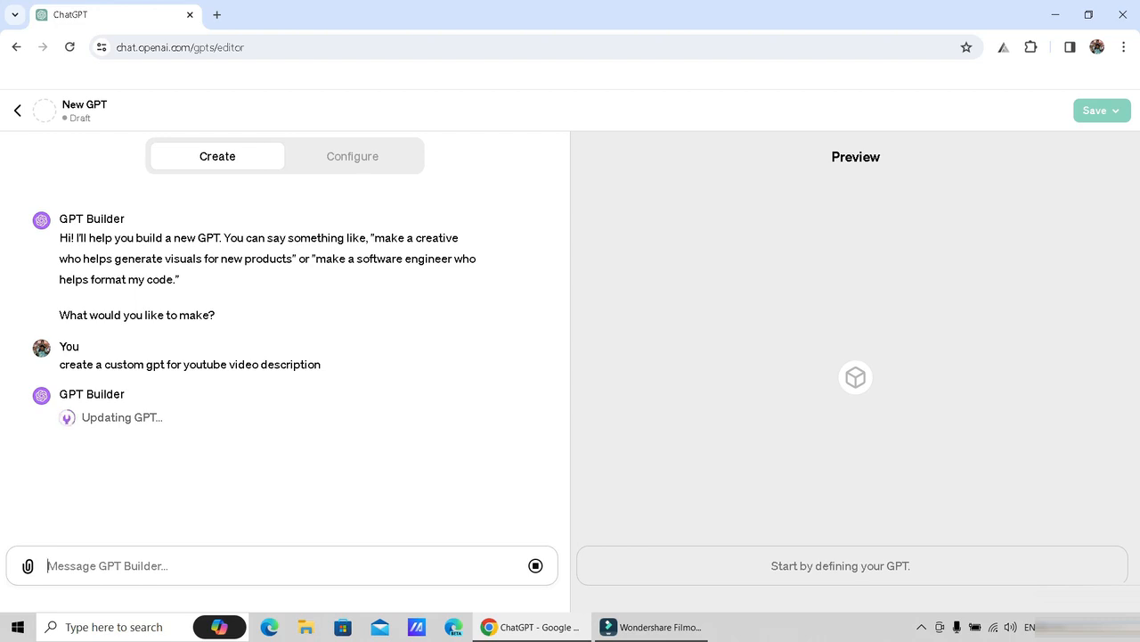
pyautogui.write('an')
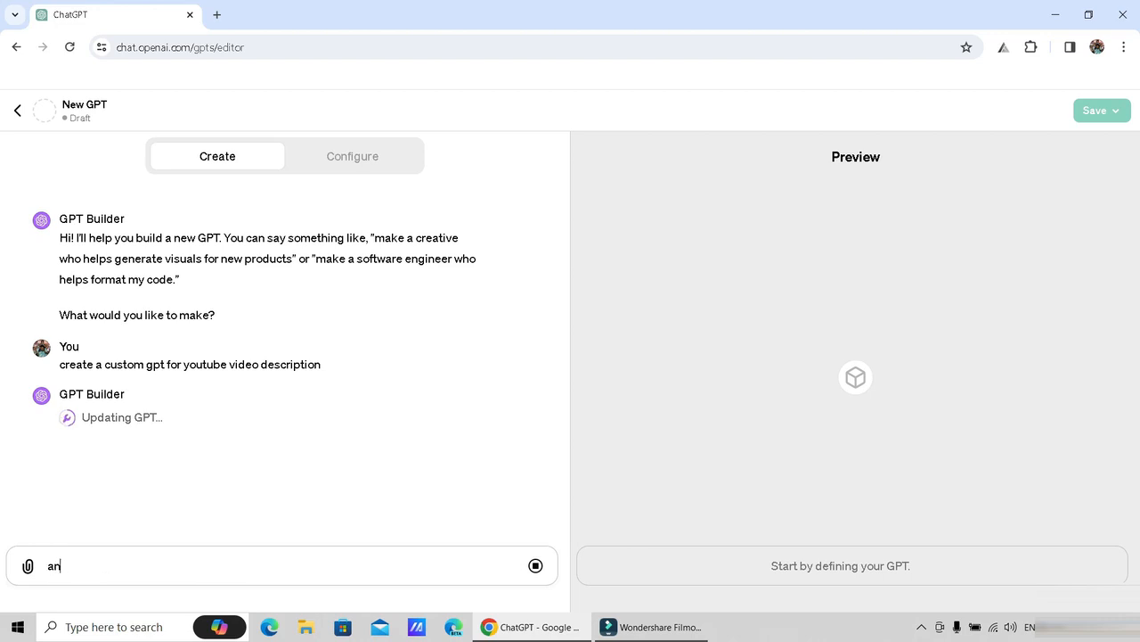
pyautogui.write('d the youtube')
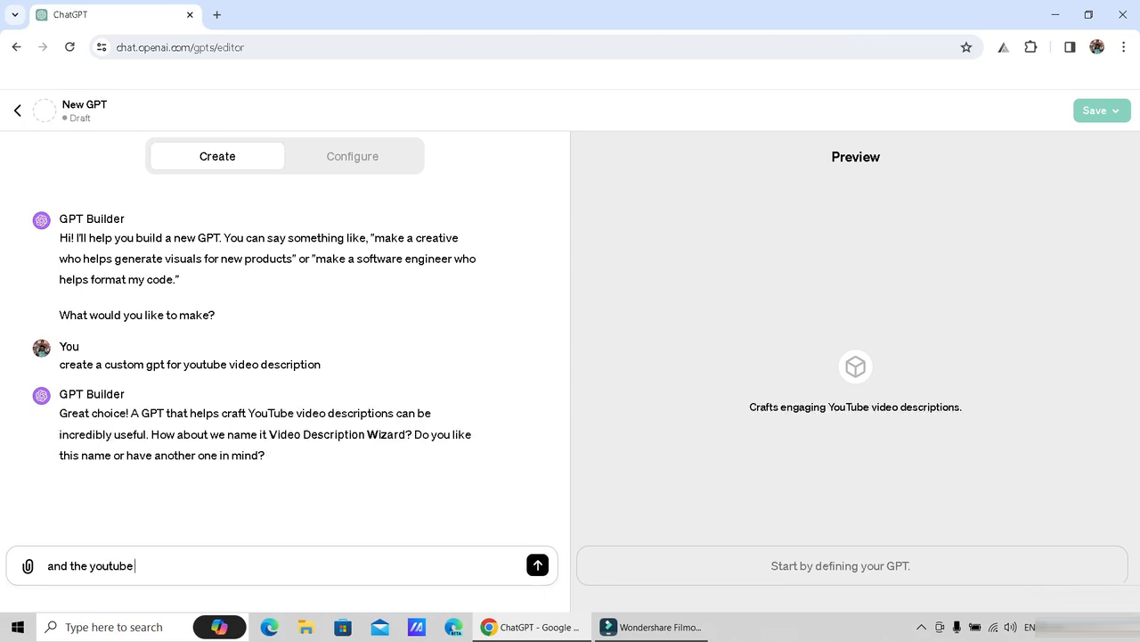
pyautogui.write(' video')
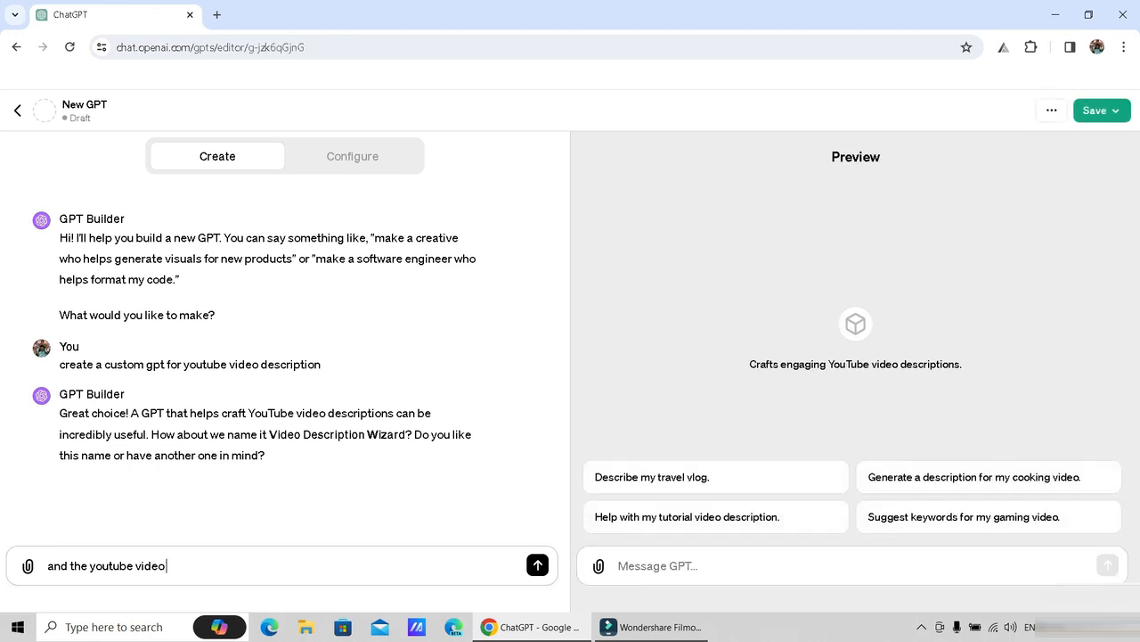
pyautogui.write(' description')
pyautogui.press('BackSpace')
pyautogui.press('BackSpace')
pyautogui.press('BackSpace')
pyautogui.press('BackSpace')
pyautogui.press('BackSpace')
pyautogui.press('BackSpace')
pyautogui.press('BackSpace')
pyautogui.press('BackSpace')
pyautogui.press('BackSpace')
pyautogui.press('BackSpace')
pyautogui.press('BackSpace')
pyautogui.press('BackSpace')
pyautogui.press('BackSpace')
pyautogui.press('BackSpace')
pyautogui.press('BackSpace')
pyautogui.press('BackSpace')
pyautogui.press('BackSpace')
pyautogui.press('BackSpace')
pyautogui.press('BackSpace')
pyautogui.press('BackSpace')
# Ask the GPT Builder for a different name with the message "please give another name".
pyautogui.write('please')
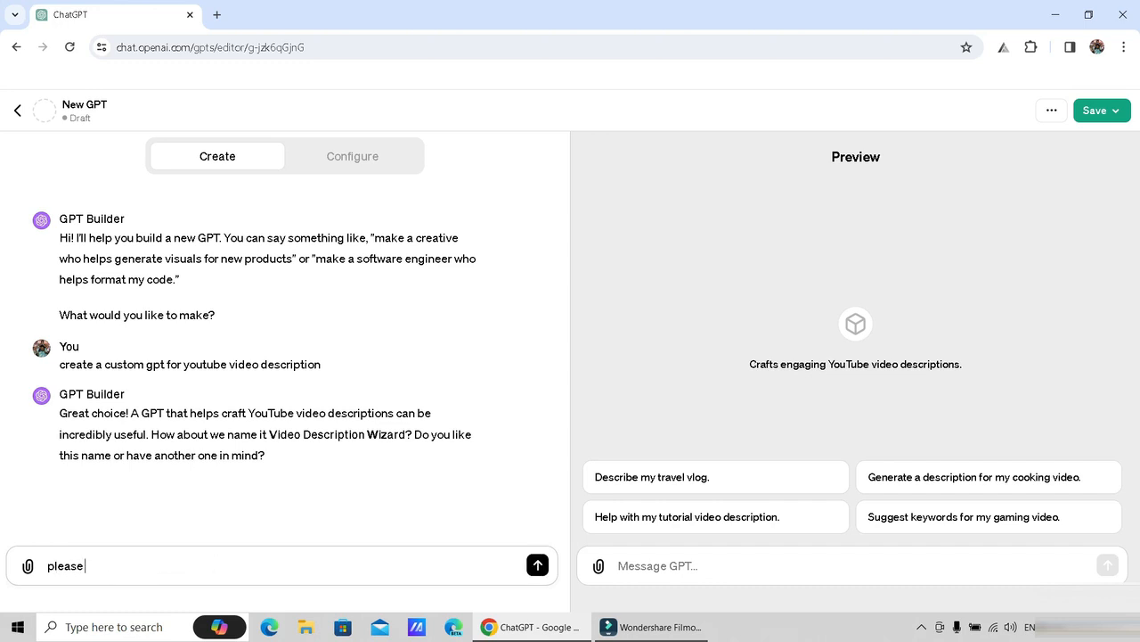
pyautogui.write(' give another name')
pyautogui.press('Return')
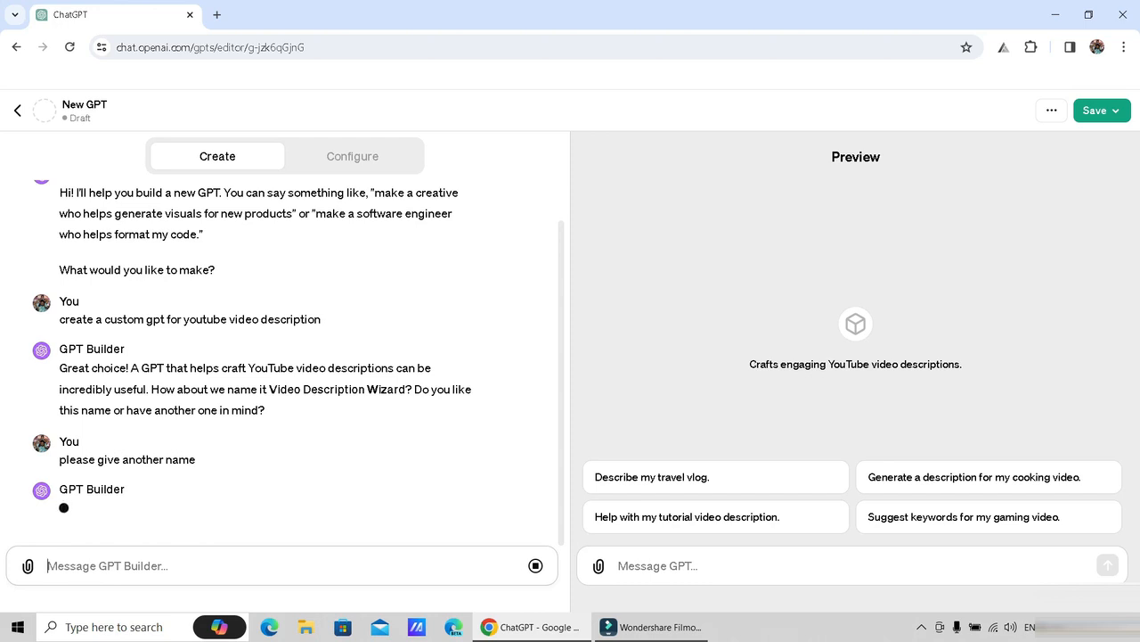
# Accept the suggested name Description Dynamo by replying "yes , the name is good and super".
pyautogui.write('yes ')
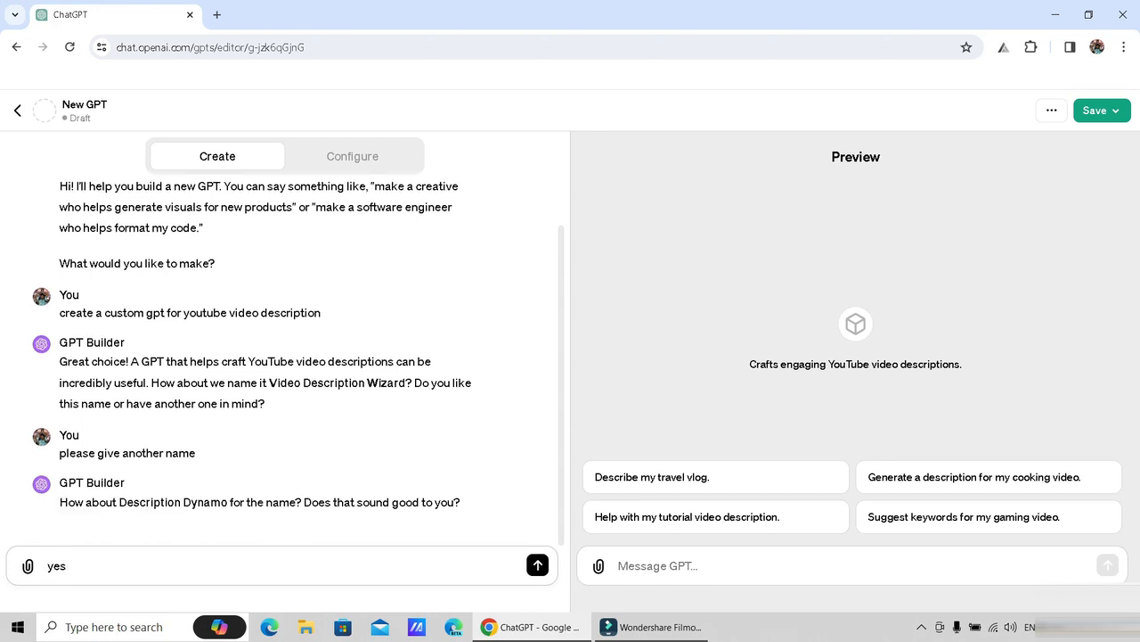
pyautogui.write(', the name is good and super')
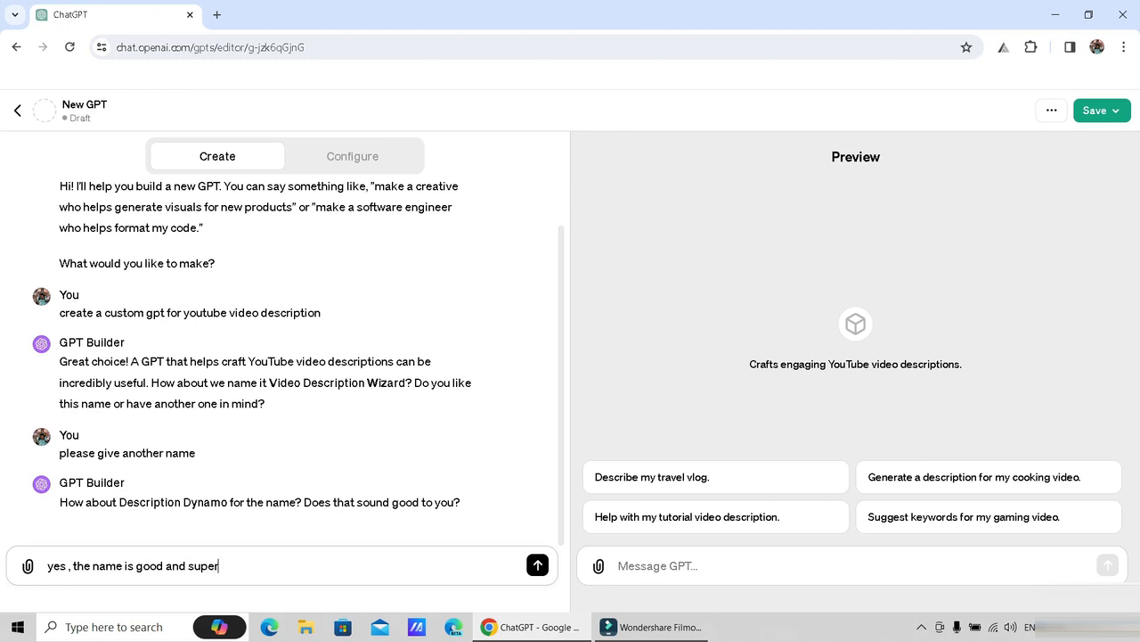
pyautogui.press('Return')
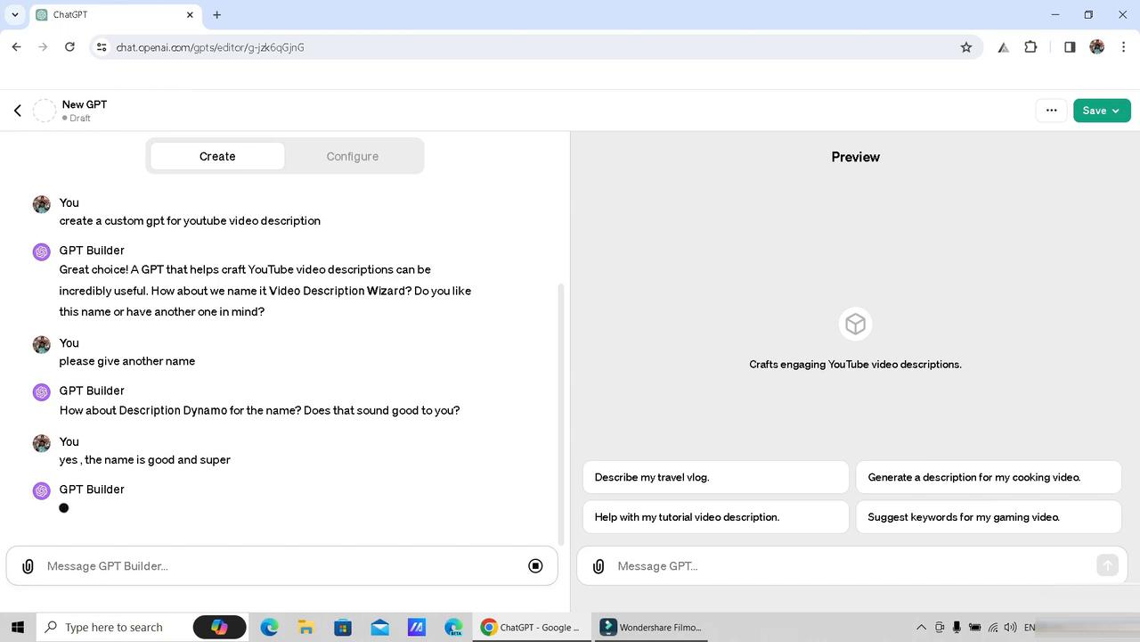
# Stop the stalled builder response and prompt it again with the message "what happend".
pyautogui.scroll(2, 285, 356)
pyautogui.scroll(-2, 285, 356)
pyautogui.press('Tab')
pyautogui.press('Return')
pyautogui.write('w')
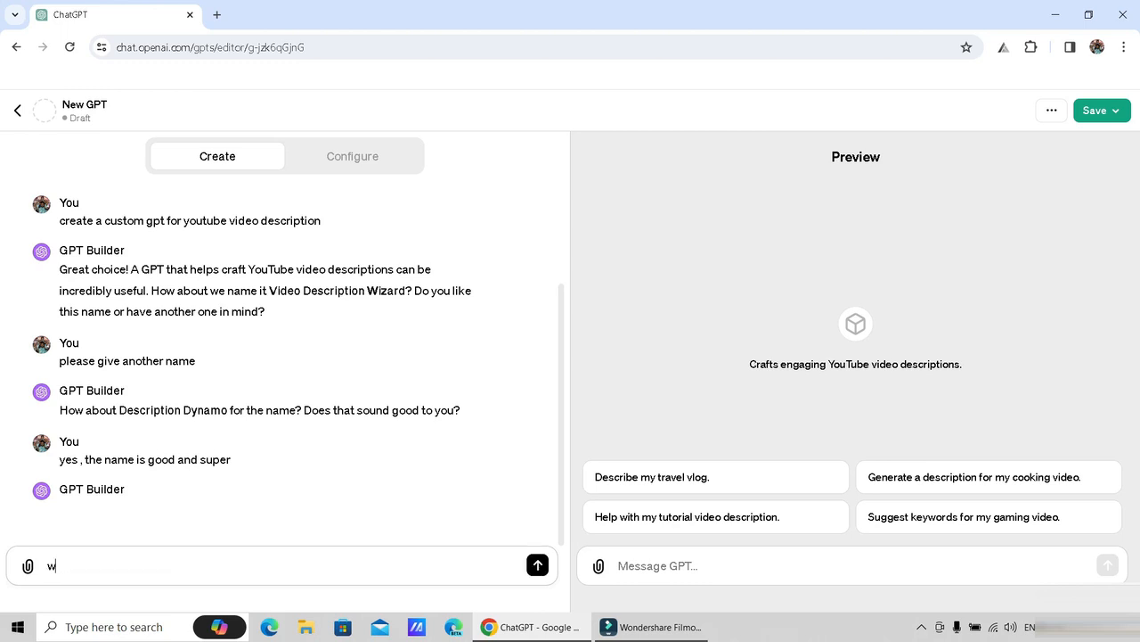
pyautogui.write('hat happend')
pyautogui.press('Return')
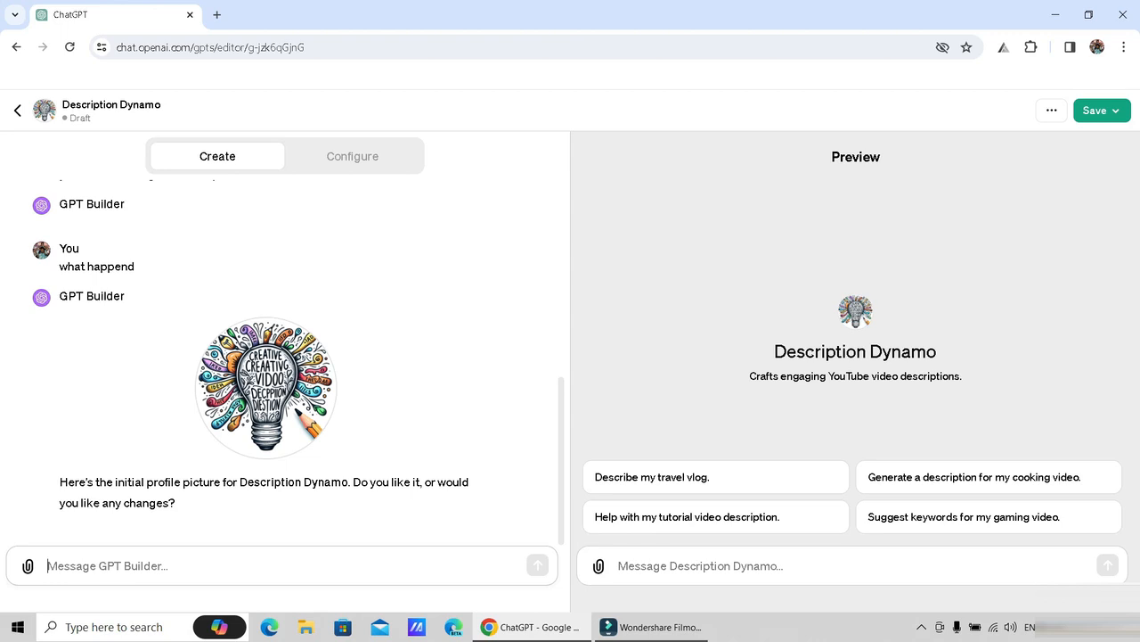
# Approve the profile picture with "no changes" and answer the tone question with "tone should friendly tone".
pyautogui.write('no changes')
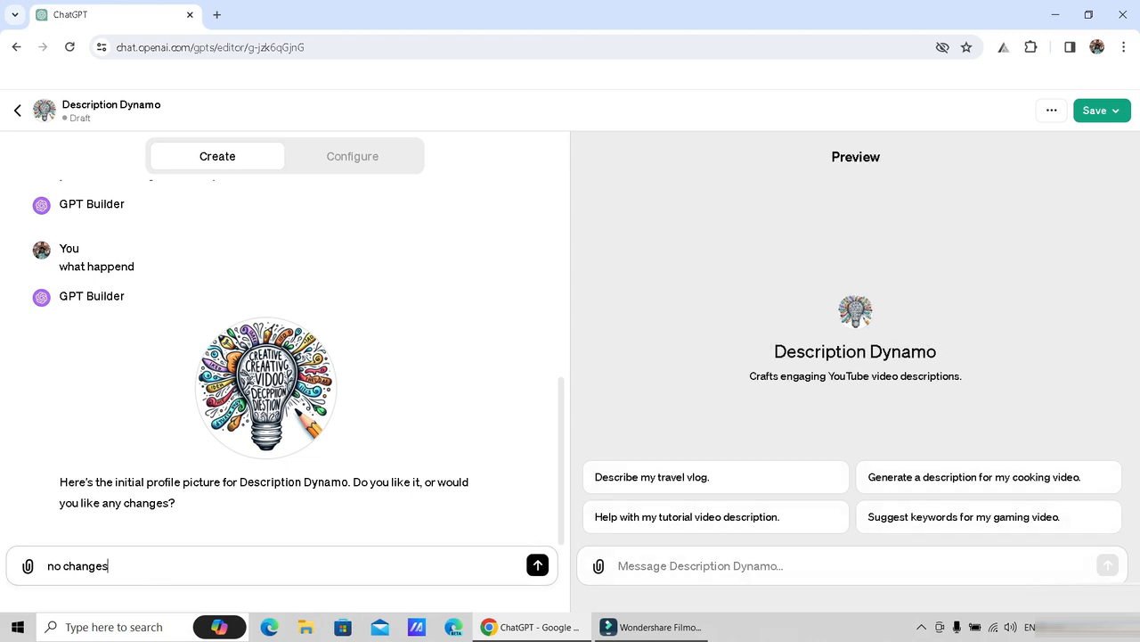
pyautogui.press('Return')
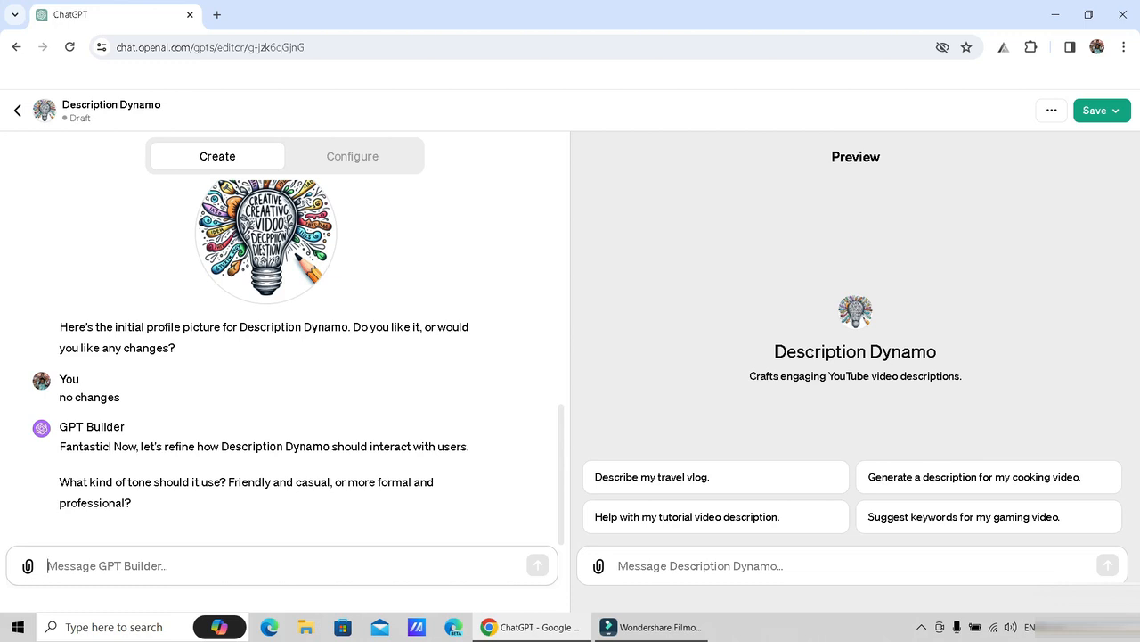
pyautogui.write('to')
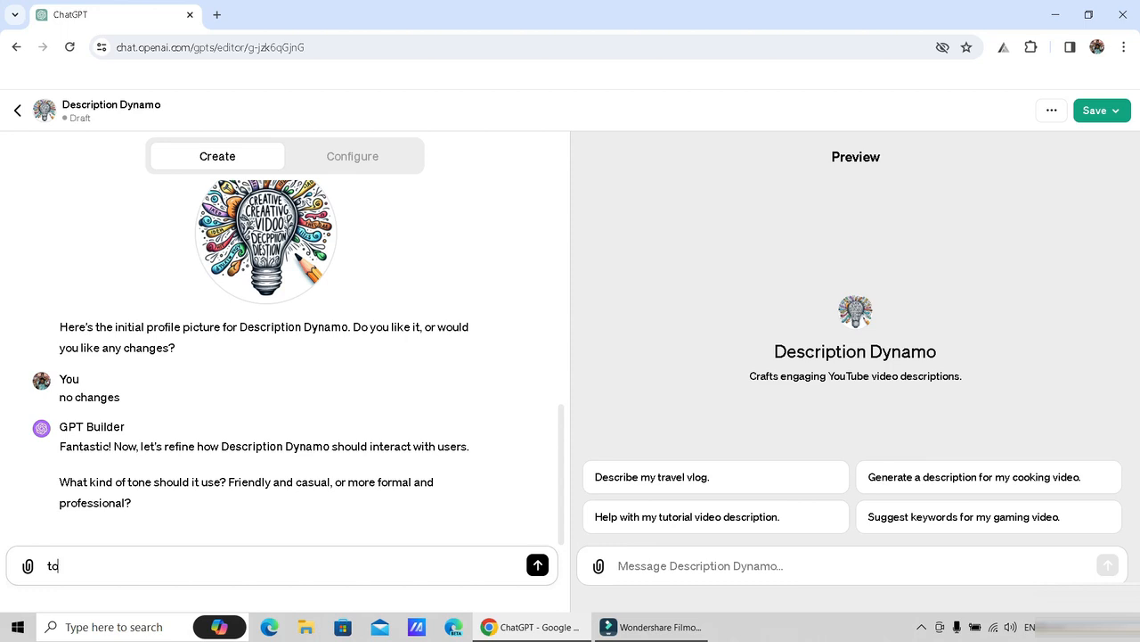
pyautogui.write('ne should friendly tone')
pyautogui.press('Return')
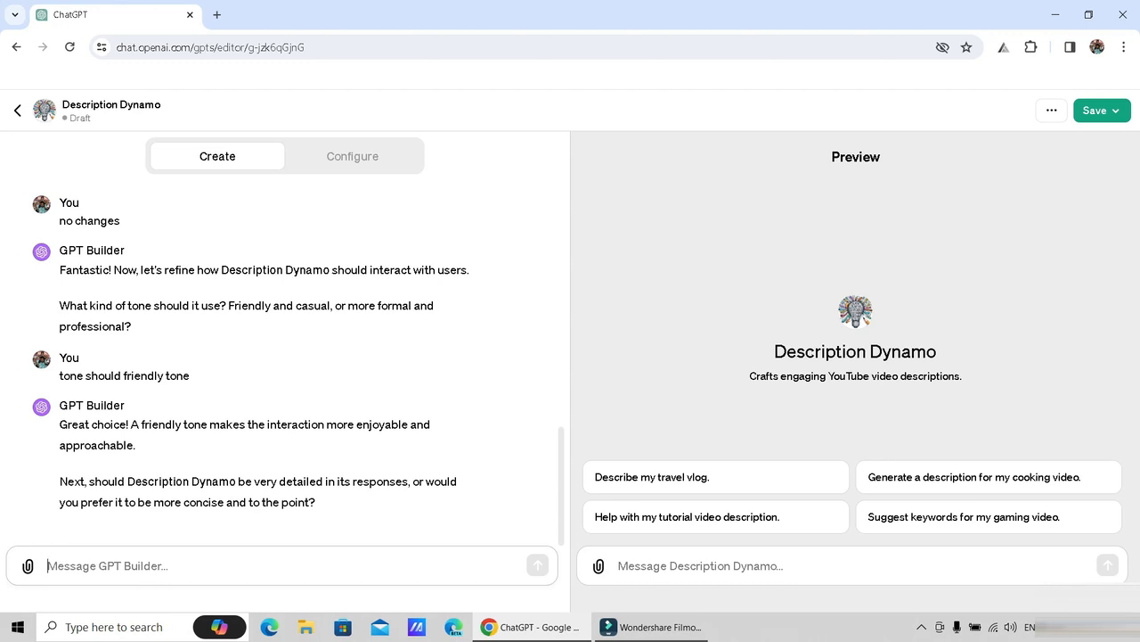
# Answer the response-detail question with "yes more concise and to the point".
pyautogui.write('yes more c')
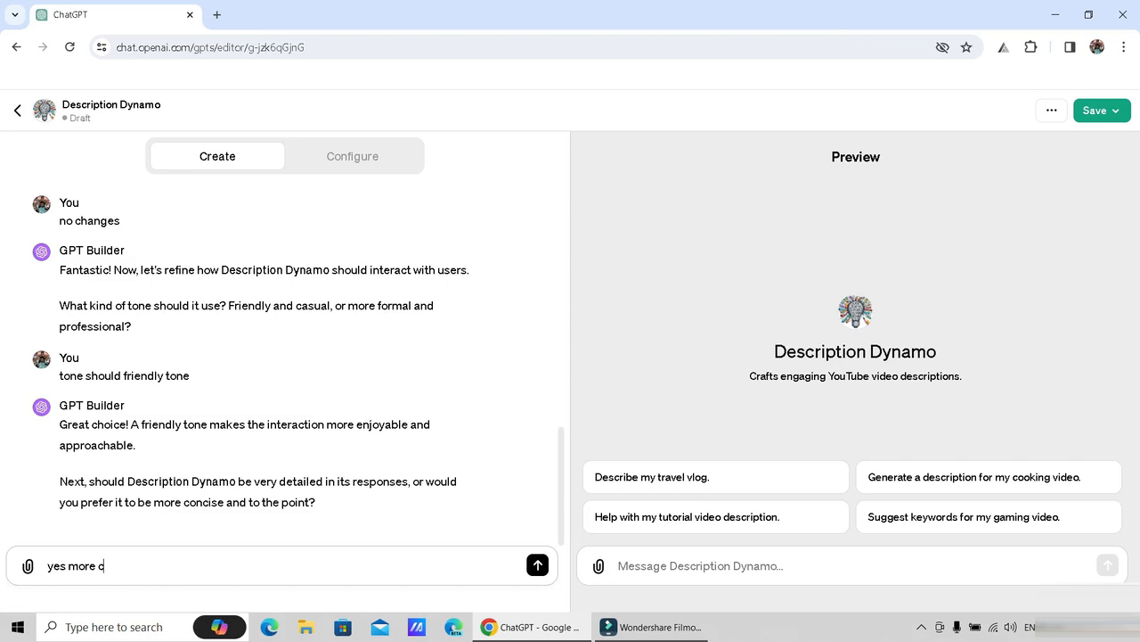
pyautogui.write('oncise and to the point')
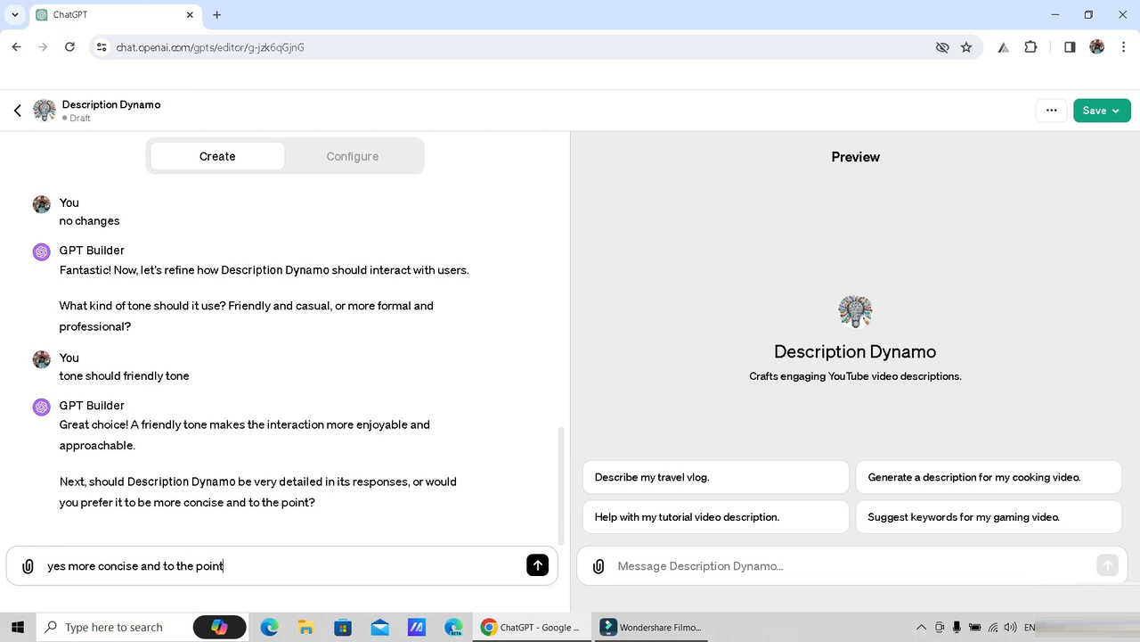
pyautogui.press('Return')
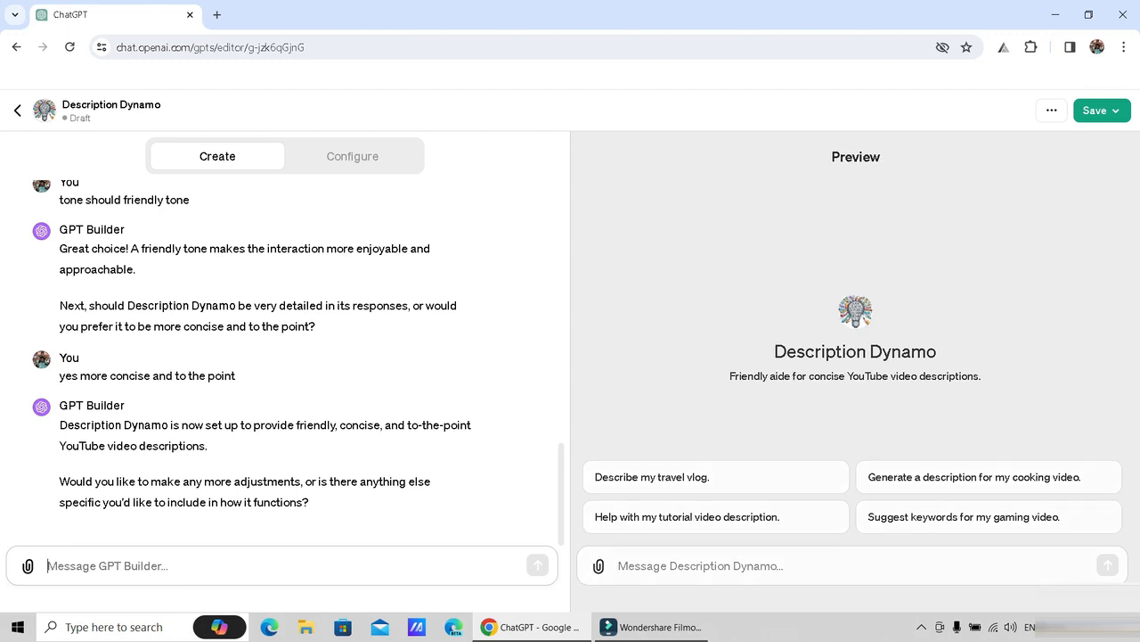
# Decline further adjustments by sending the builder "nothing launch the custom gpt".
pyautogui.write('n')
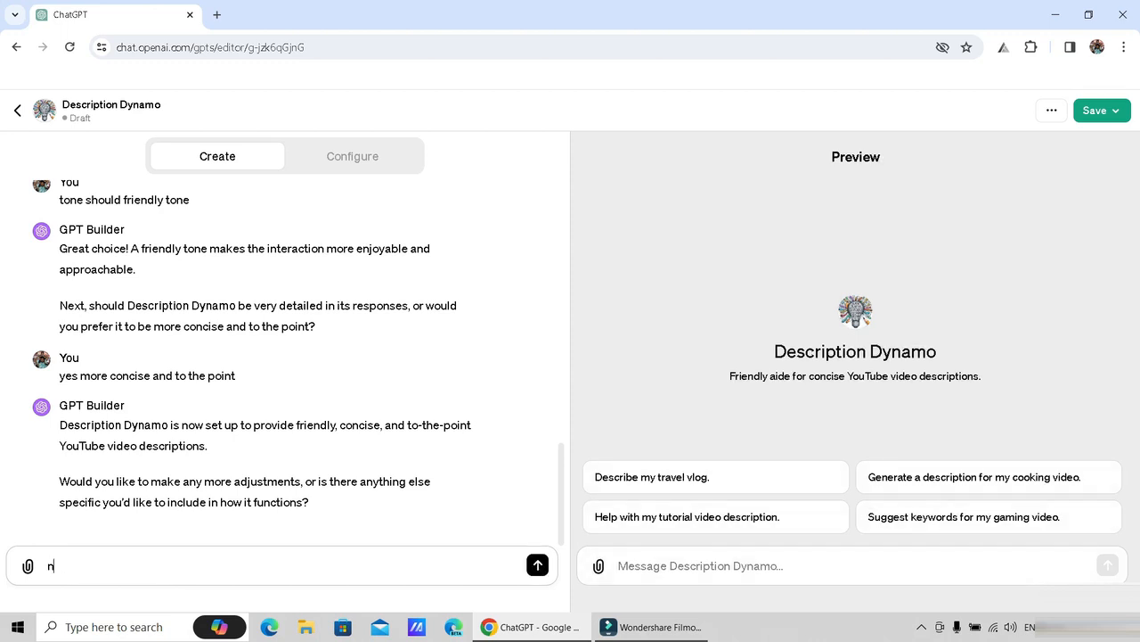
pyautogui.write('othing launch the custom')
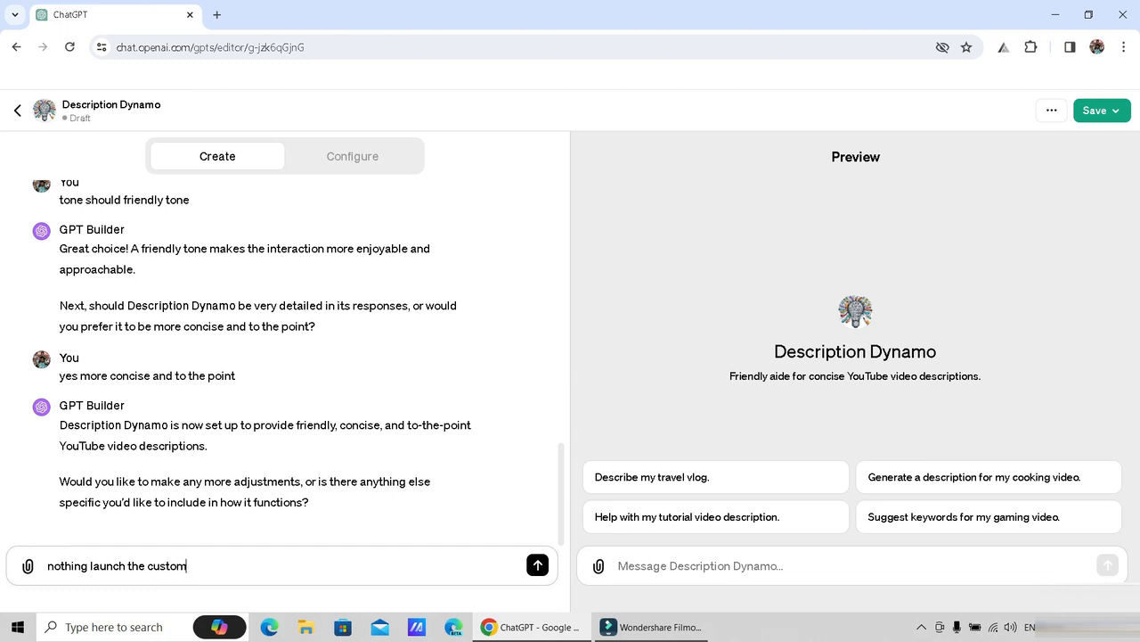
pyautogui.write(' gpt')
pyautogui.press('Return')
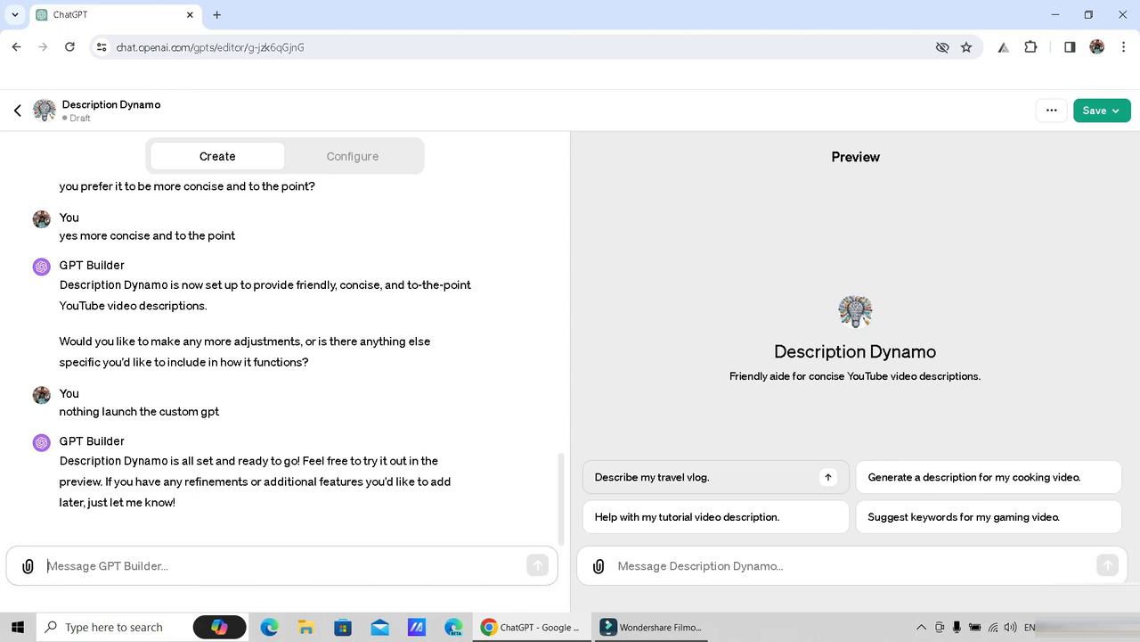
# Ask the preview to describe a travel vlog, giving Italy, Rome, Venice, canals inside the city, Italian pasta and adventure seekers as target audience.
pyautogui.click(652, 476)
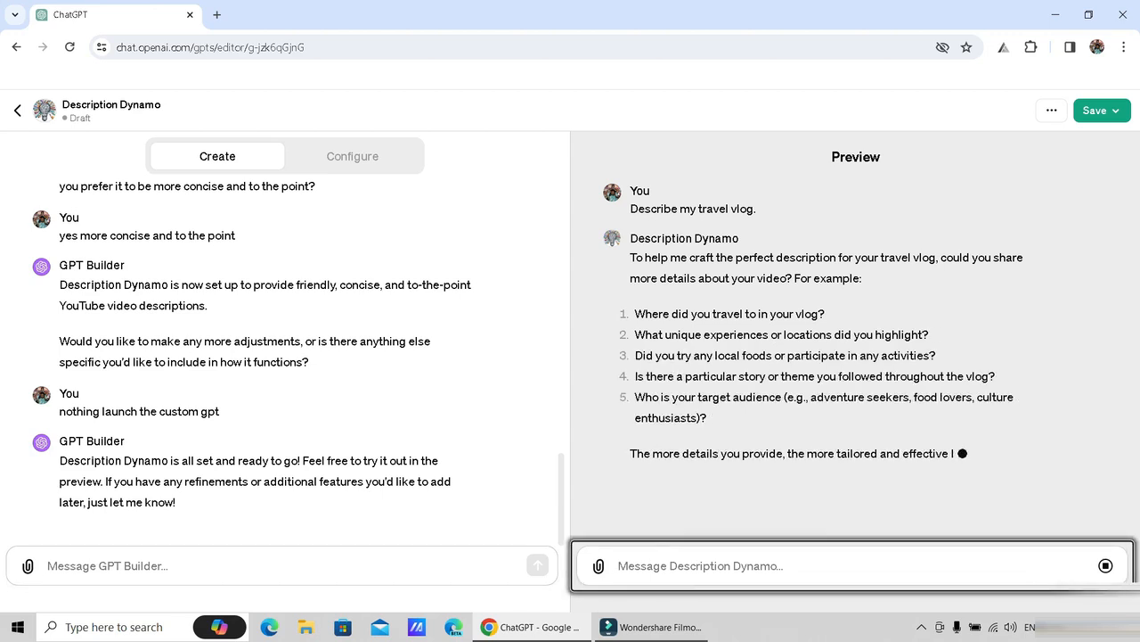
pyautogui.write('italy')
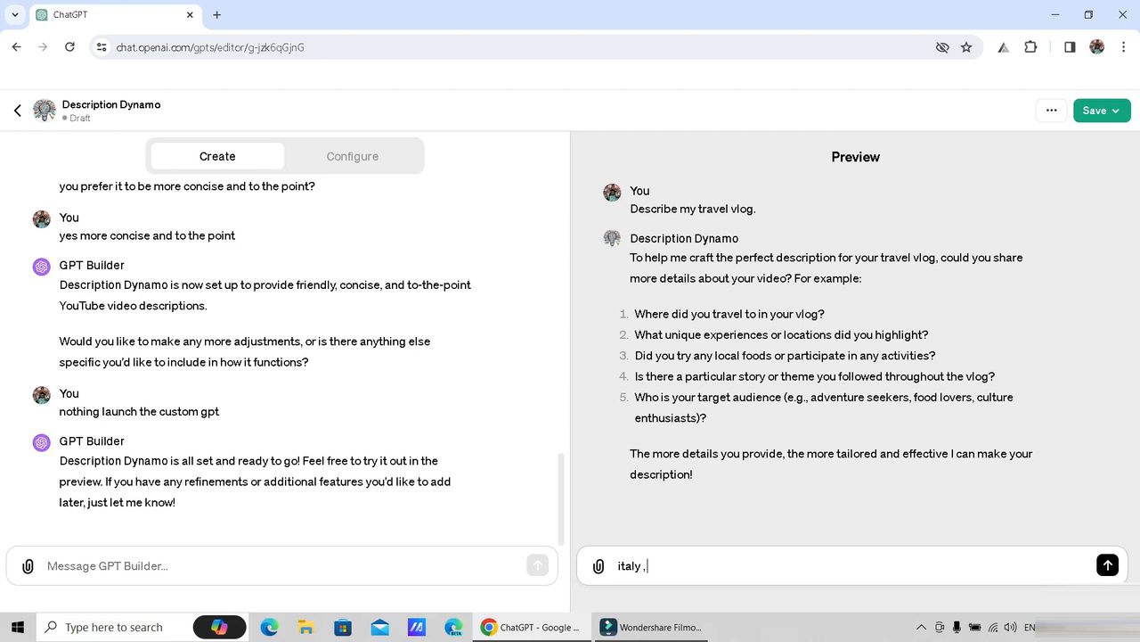
pyautogui.write(', rome , venice i travelled and')
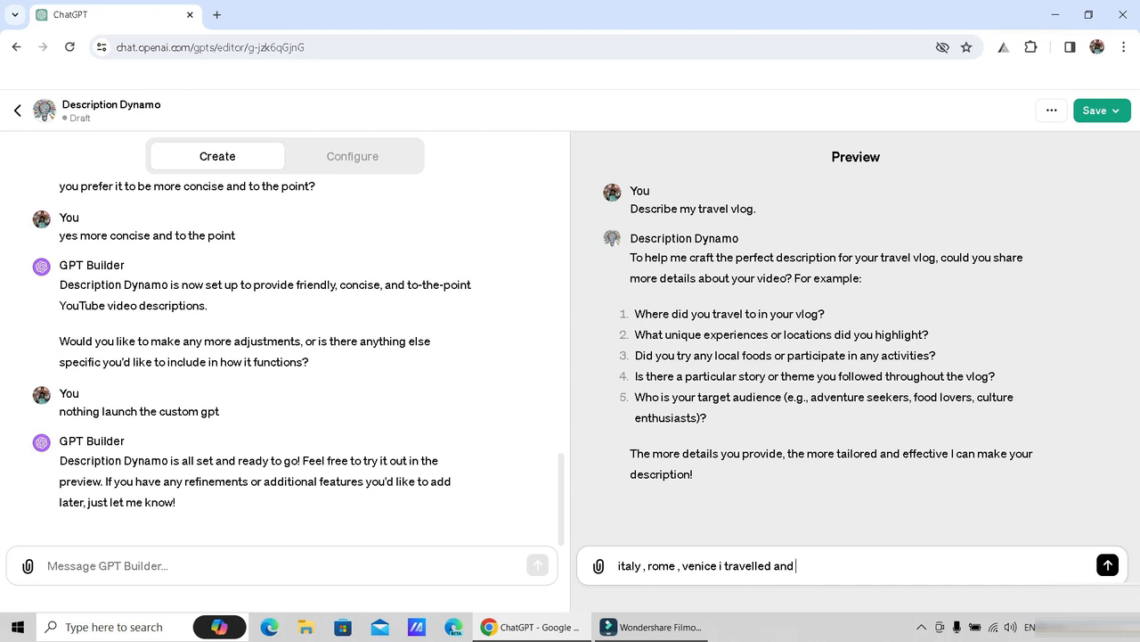
pyautogui.write('locations are canal inside')
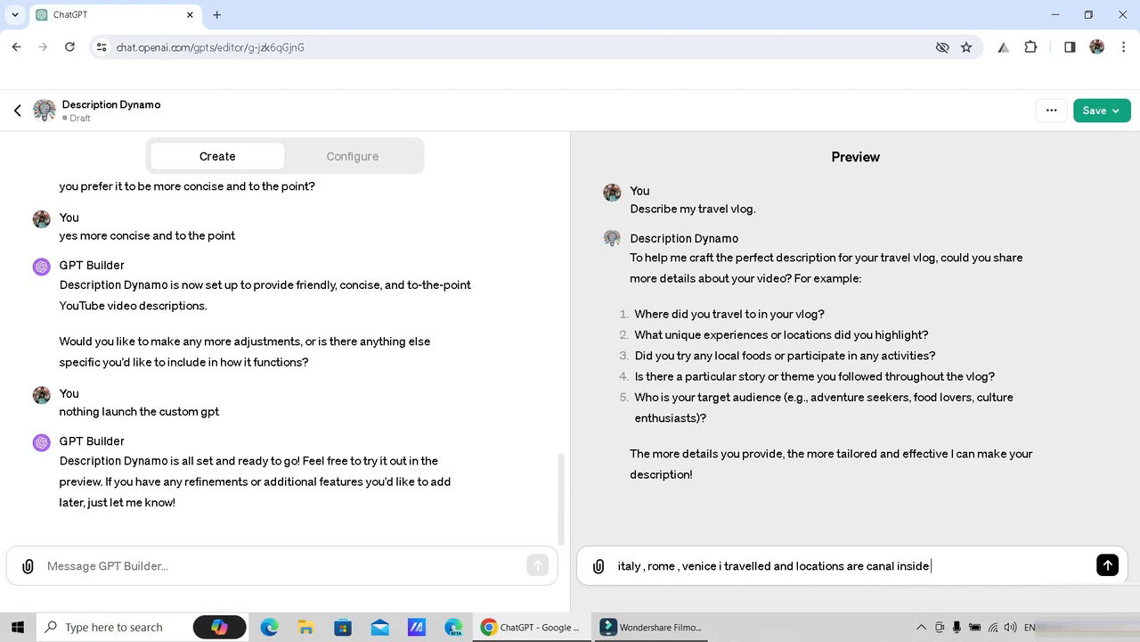
pyautogui.write(' city , italian pasta i tried')
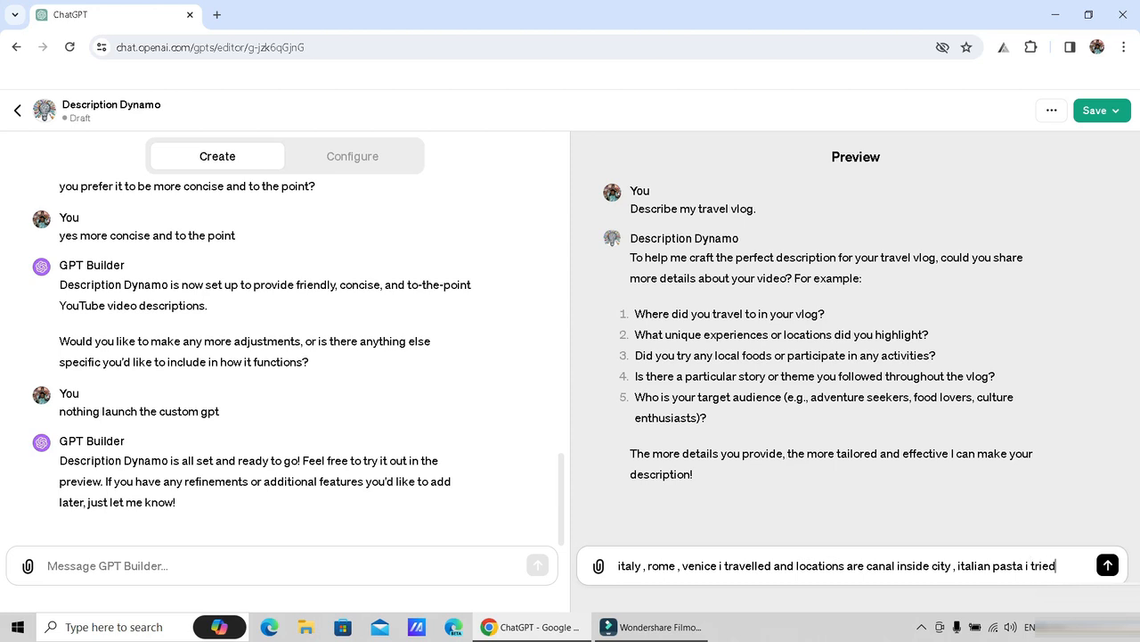
pyautogui.write(',')
pyautogui.write('target audie')
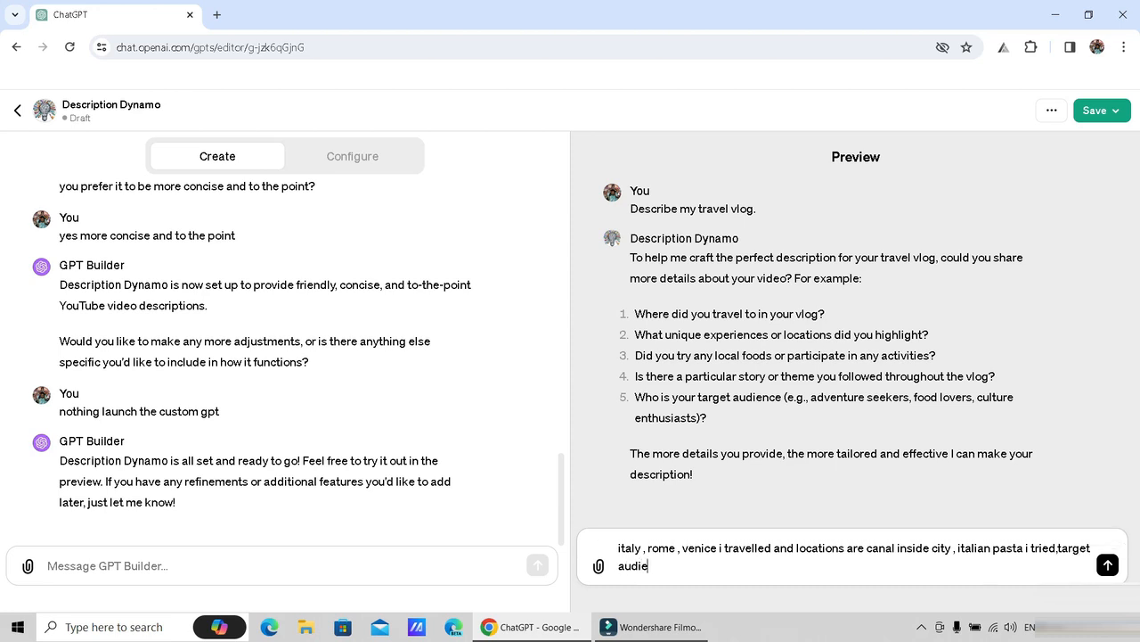
pyautogui.write('nce are adven')
pyautogui.press('BackSpace')
pyautogui.write('nture seekers')
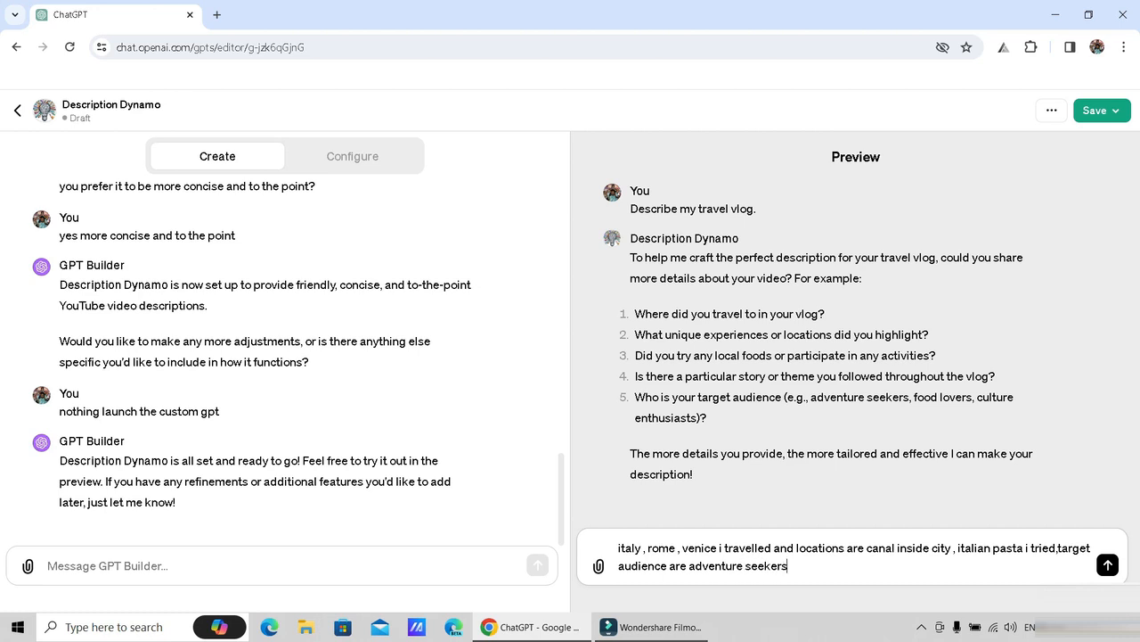
pyautogui.press('Return')
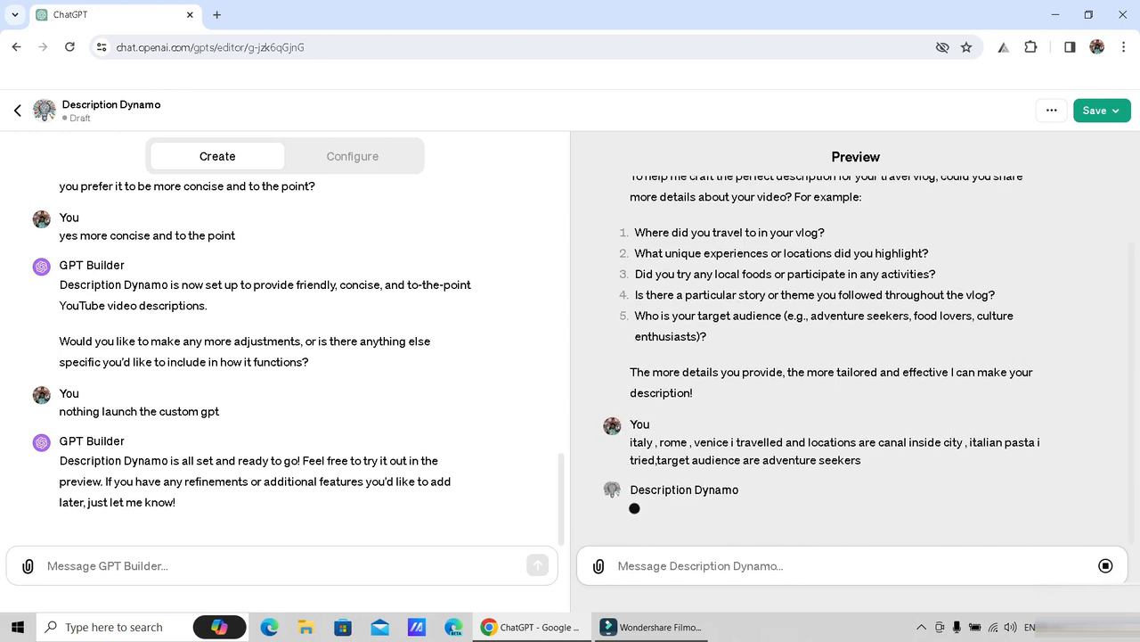